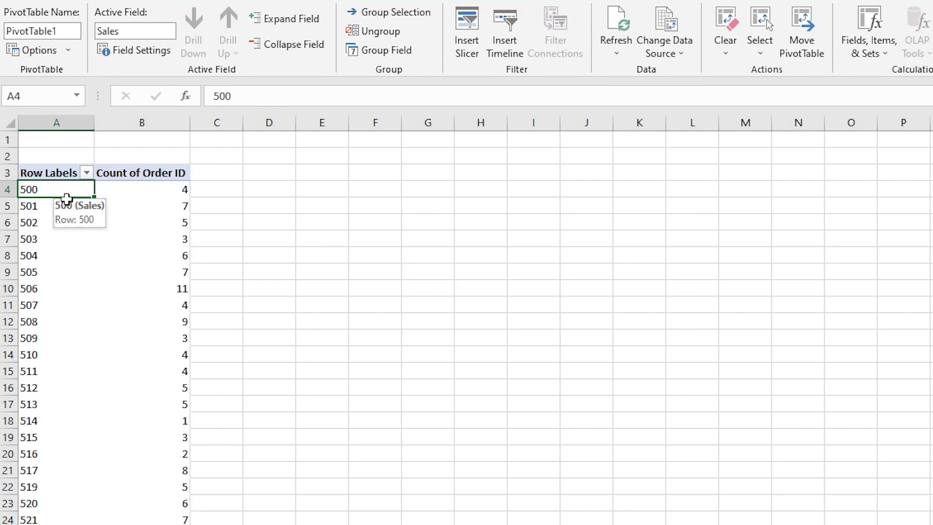
- Group the Sales row labels from 500 to 2500 in intervals of 500, and inspect the order counts of the first groups
right_click(50, 190)
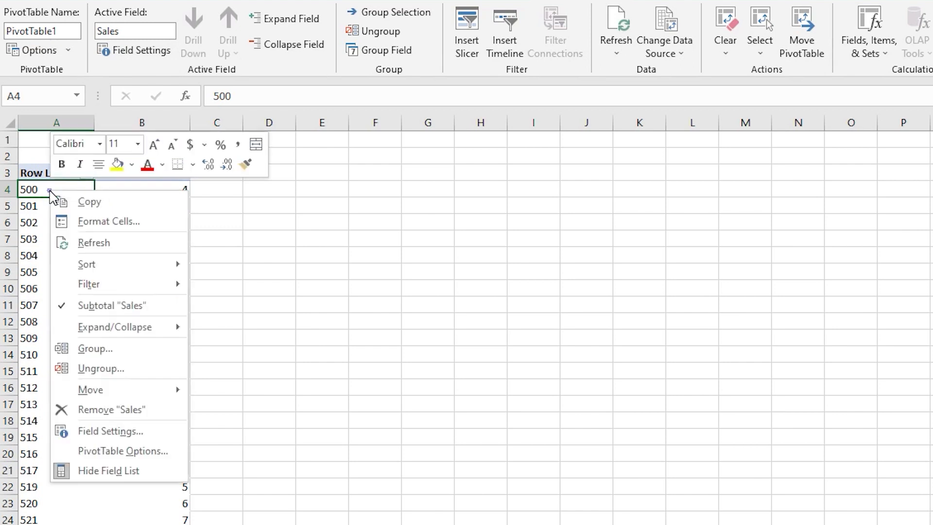
left_click(104, 348)
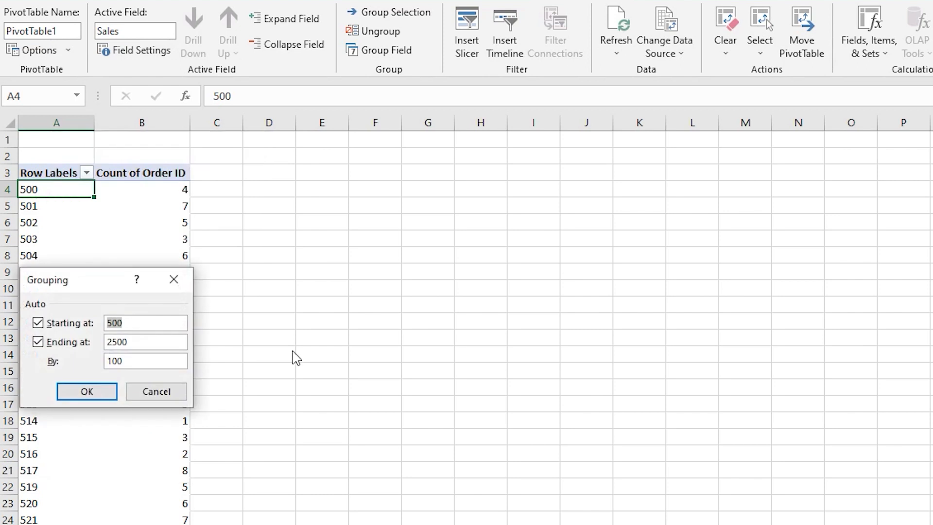
left_click_drag(123, 291, 417, 267)
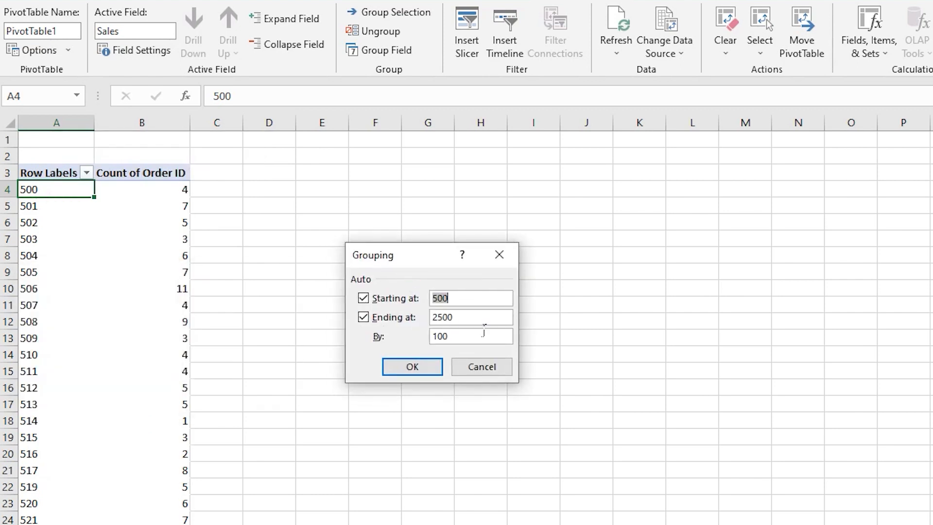
left_click(479, 304)
left_click_drag(468, 319, 415, 319)
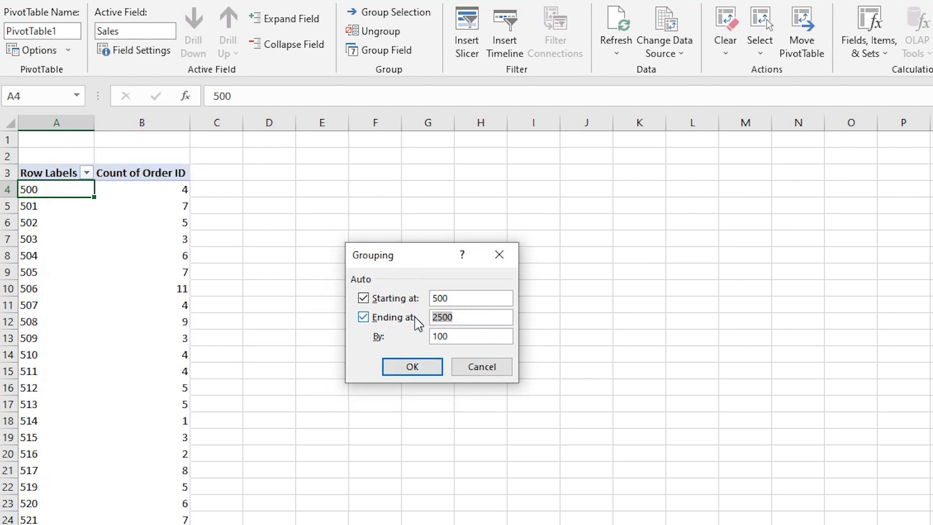
left_click_drag(476, 337, 411, 338)
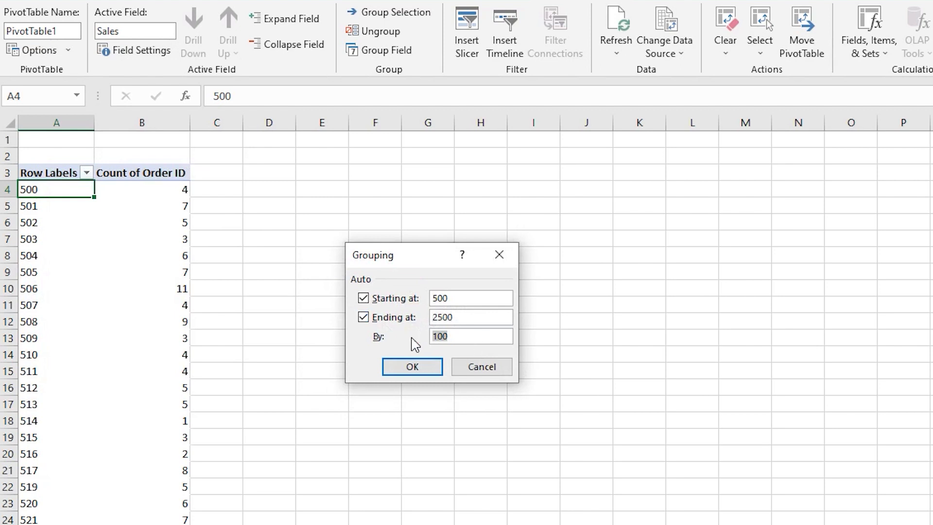
type("500")
left_click(416, 368)
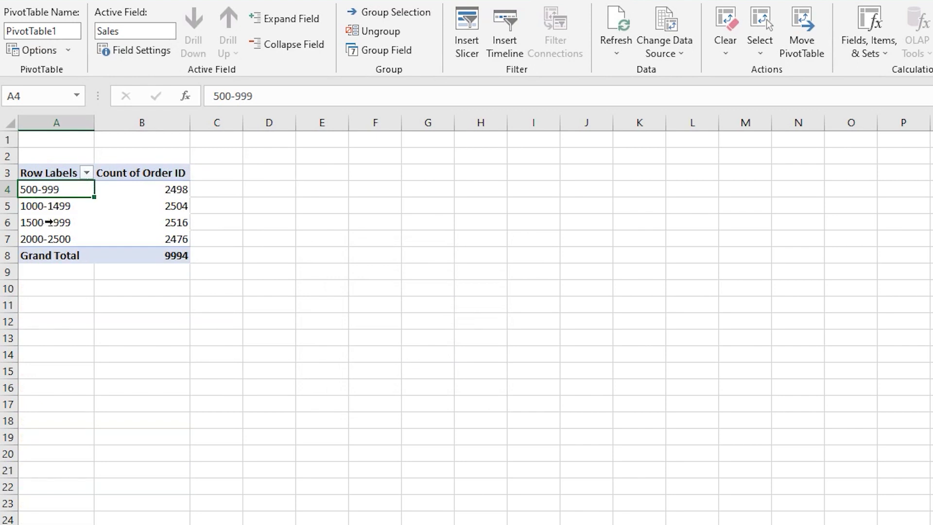
left_click(176, 191)
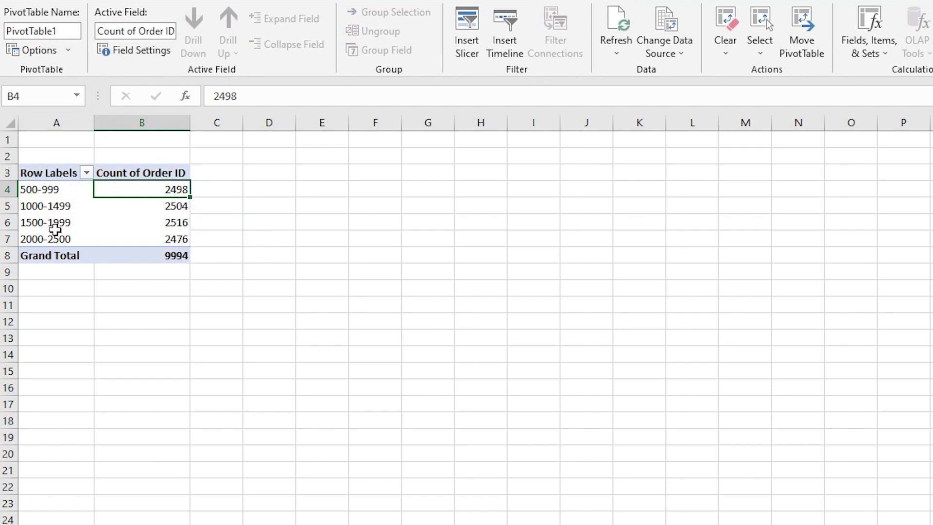
left_click(57, 206)
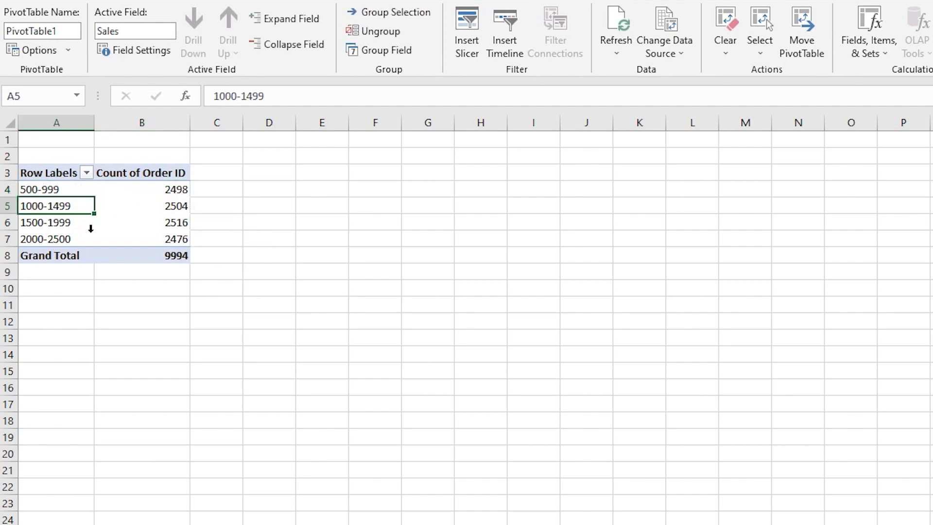
left_click(170, 208)
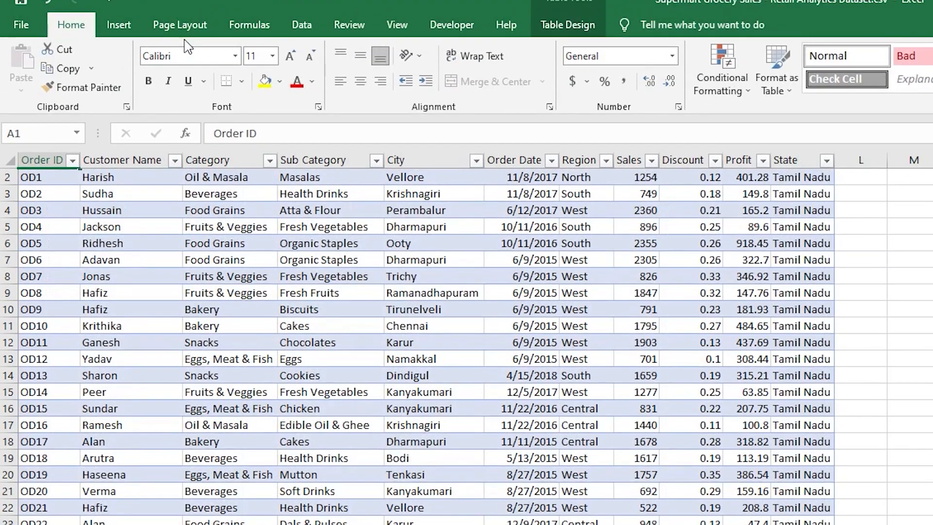
- Create a PivotTable from the sales table on a new worksheet, with Category and City as rows and Sales and Discount as values
left_click(130, 44)
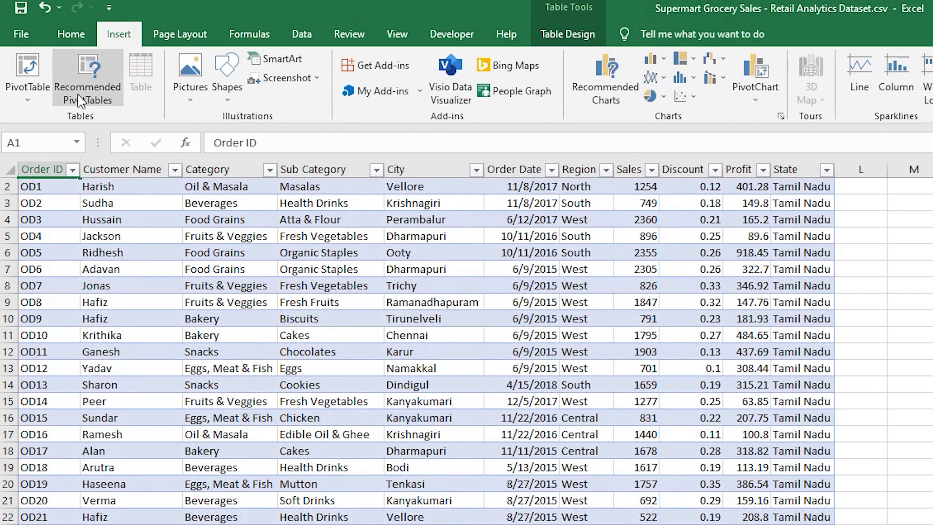
left_click(24, 73)
key("Return")
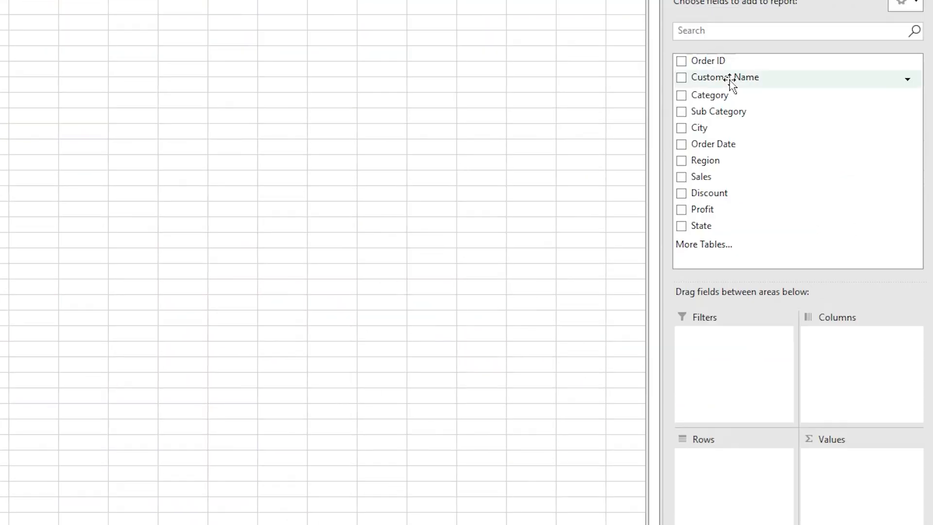
left_click_drag(725, 105, 770, 503)
left_click_drag(714, 176, 871, 493)
left_click_drag(709, 192, 880, 518)
left_click_drag(728, 127, 753, 483)
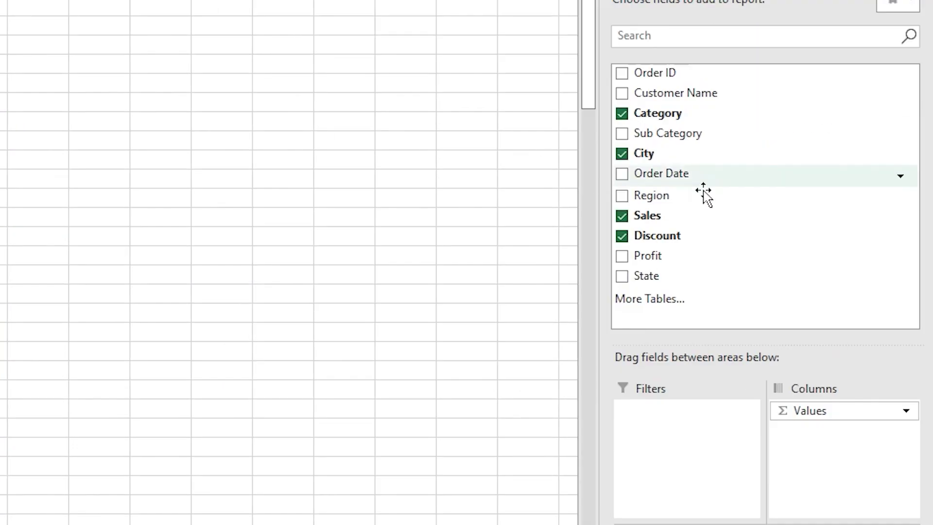
- Add an Order Date timeline, place it beside the PivotTable and widen it to about column O
right_click(679, 184)
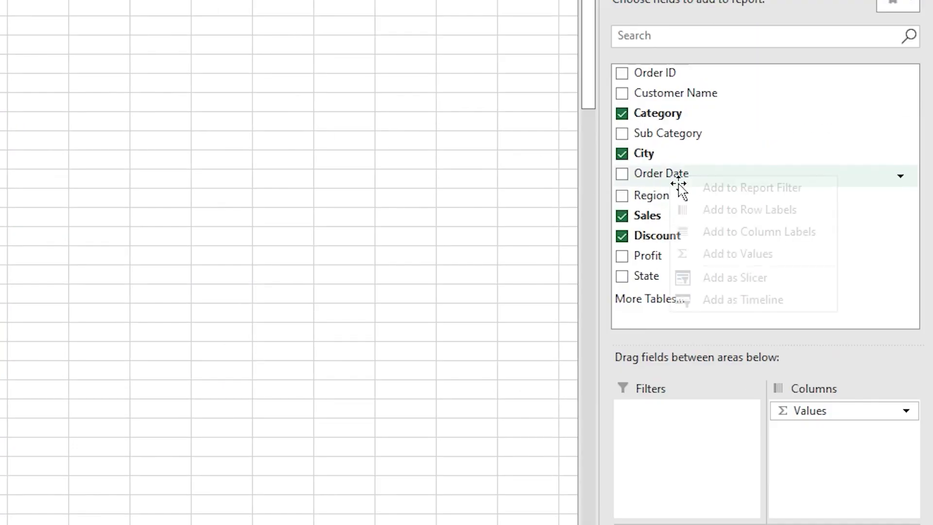
left_click(735, 298)
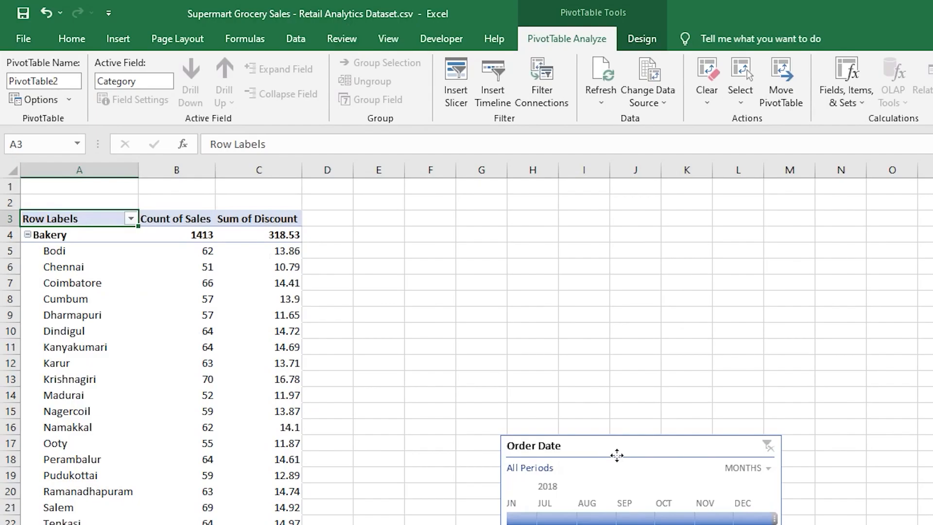
left_click_drag(614, 454, 470, 226)
left_click_drag(642, 332, 896, 357)
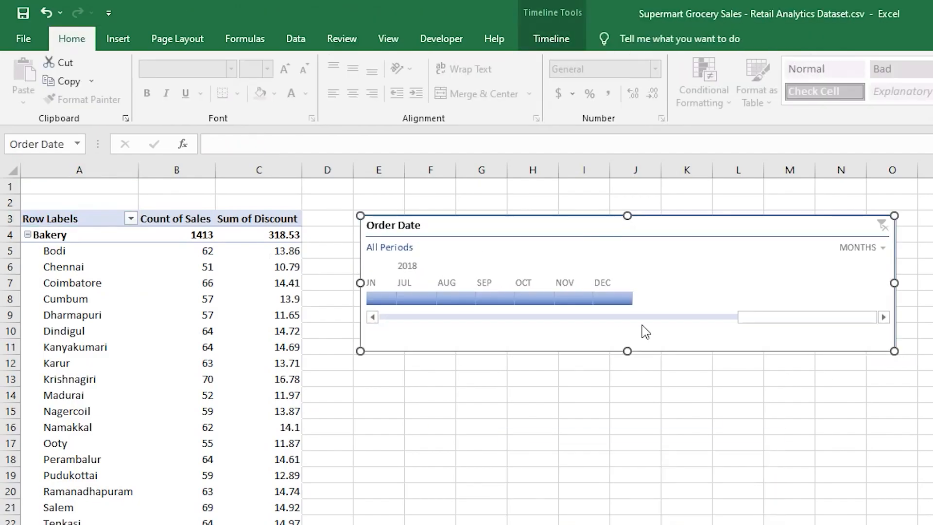
- Filter the PivotTable to January through December 2018 with the Order Date timeline
mouse_move(774, 321)
left_mouse_down()
mouse_move(406, 321)
mouse_move(810, 317)
left_mouse_up()
left_click(738, 315)
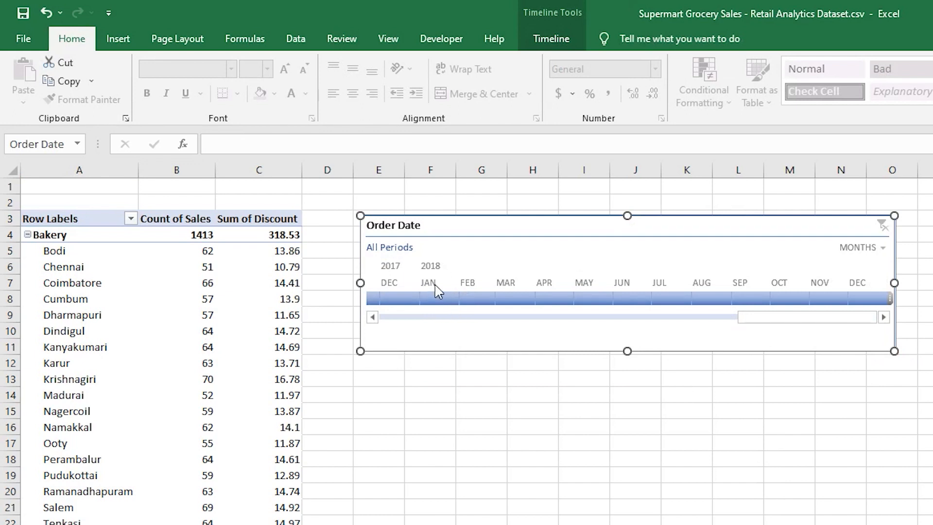
left_click_drag(759, 319, 835, 326)
left_click(439, 303)
left_click_drag(475, 298, 880, 307)
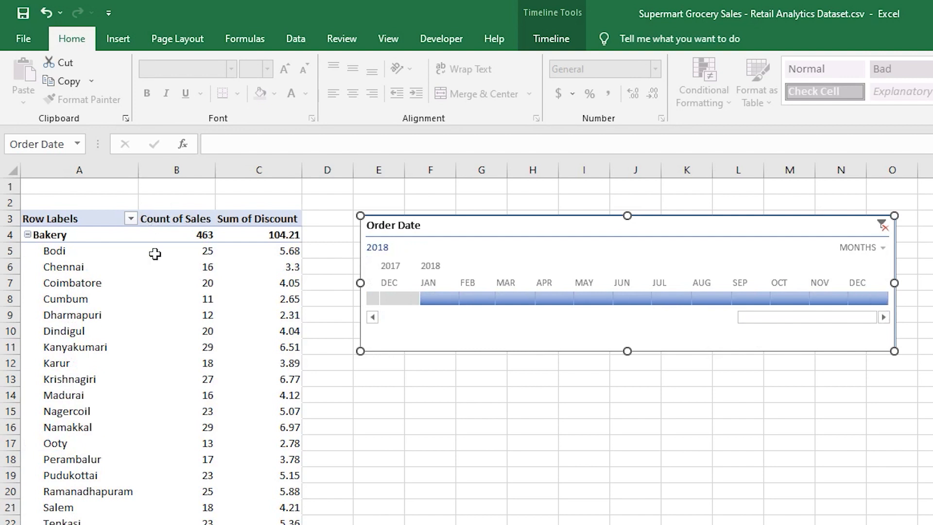
- Collapse the Bakery and Beverages categories in the PivotTable
mouse_move(158, 274)
left_click(28, 234)
left_click(28, 251)
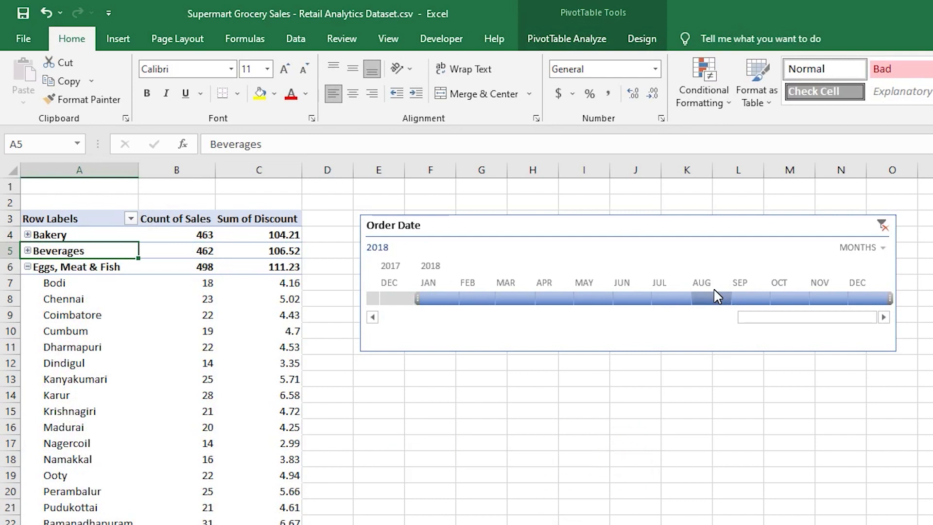
- Create another PivotTable from the sales table, with City and Sub Category as rows and Sales, Profit and Discount as values
key("ctrl+Page_Down")
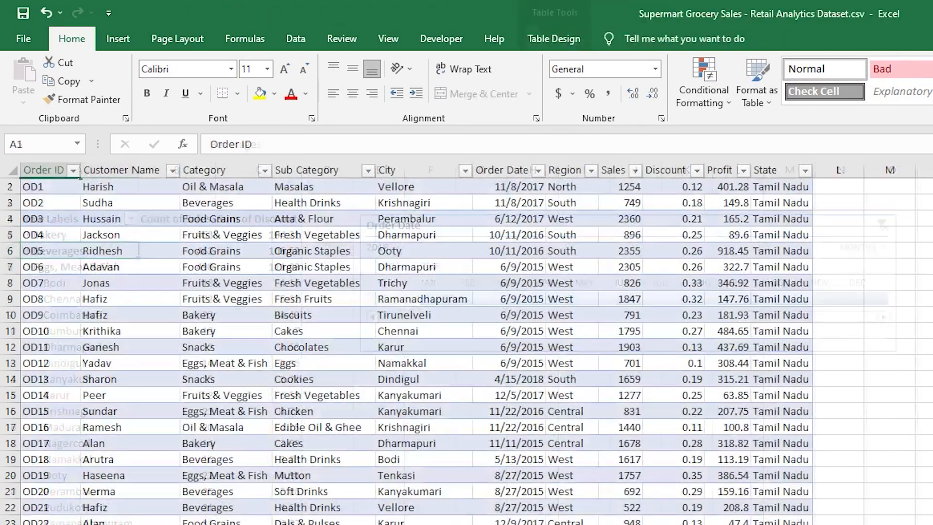
left_click(118, 38)
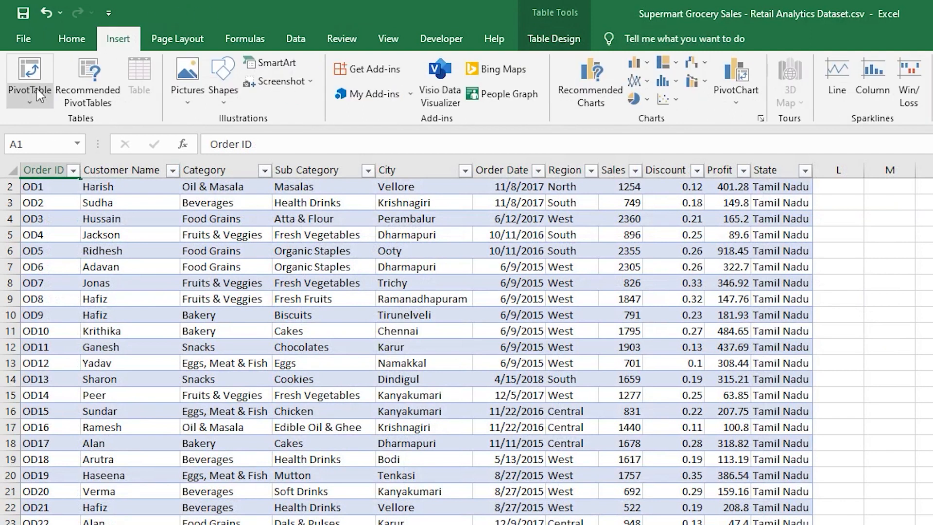
left_click(29, 73)
key("Return")
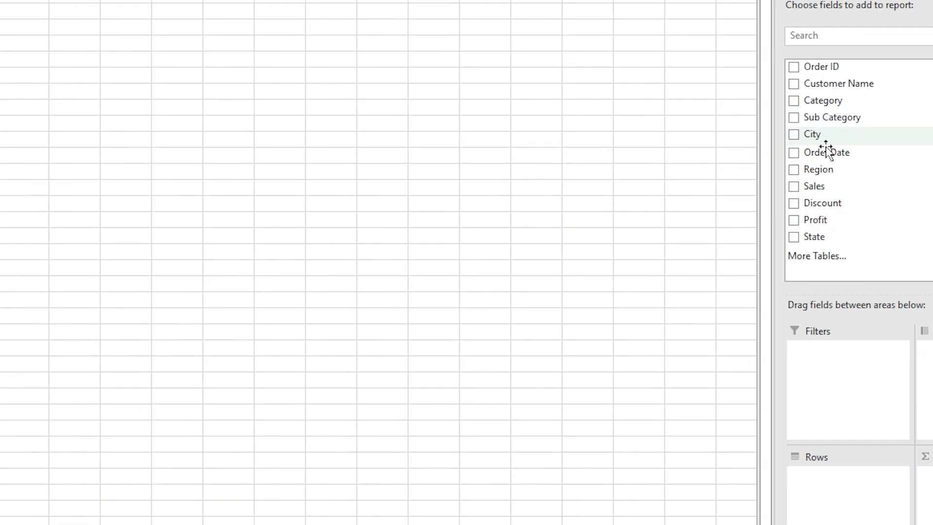
left_click_drag(826, 149, 850, 489)
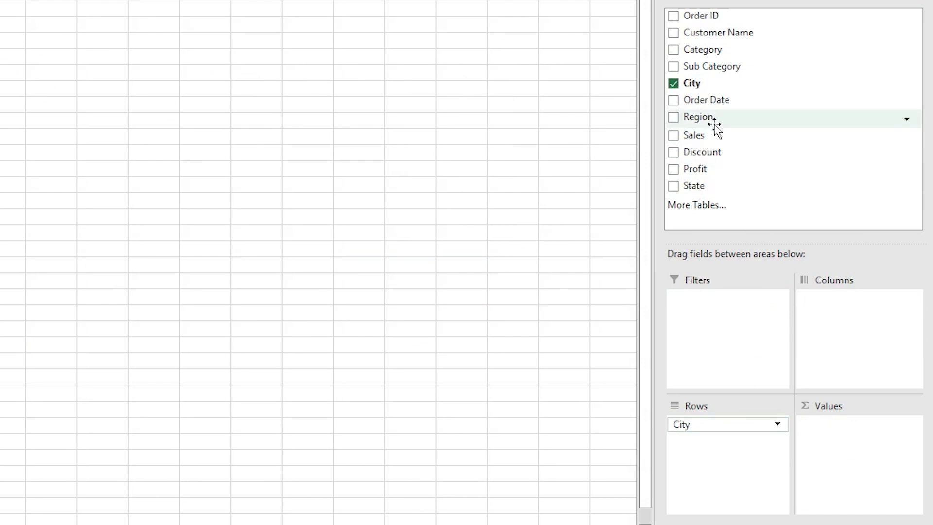
left_click_drag(716, 66, 727, 448)
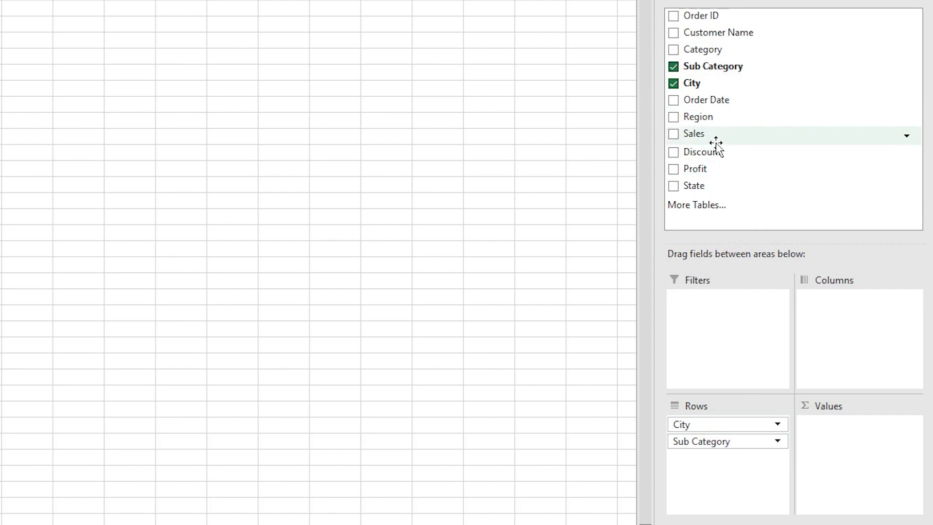
left_click_drag(712, 133, 874, 437)
left_click_drag(724, 173, 850, 459)
left_click_drag(727, 185, 859, 454)
- Change the Sales value field to summarize by Sum
left_click(839, 424)
left_click(851, 404)
left_click(249, 220)
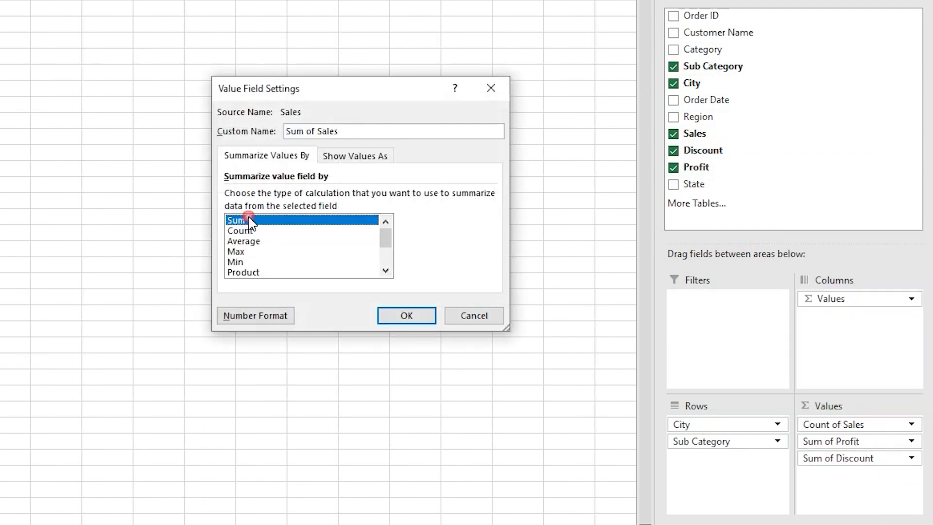
double_click(249, 220)
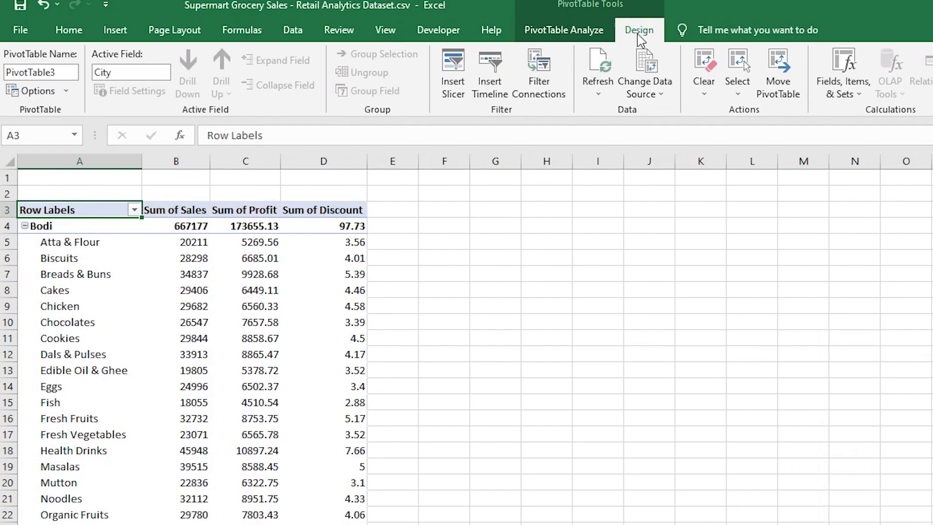
- Show the PivotTable in tabular form and add Category as a report filter
left_click(639, 32)
left_click(188, 85)
left_click(117, 87)
left_click(175, 193)
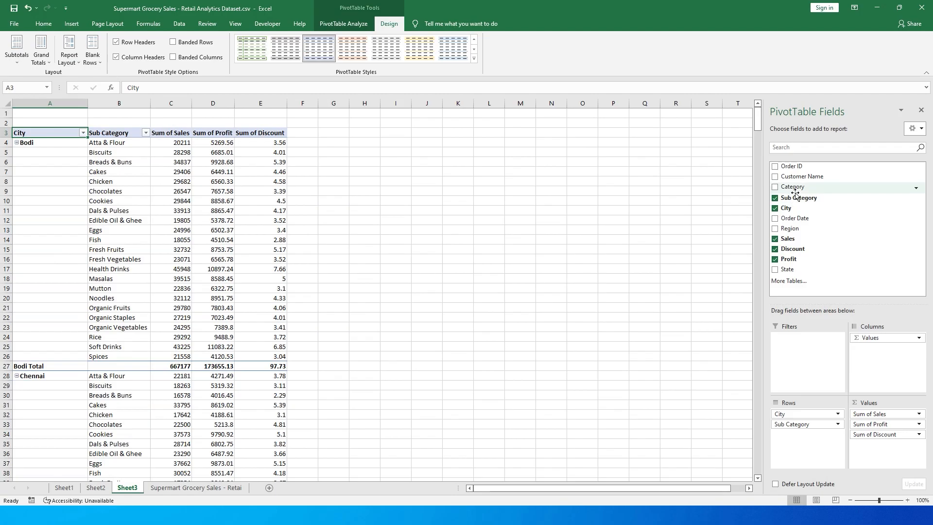
left_click_drag(792, 186, 808, 355)
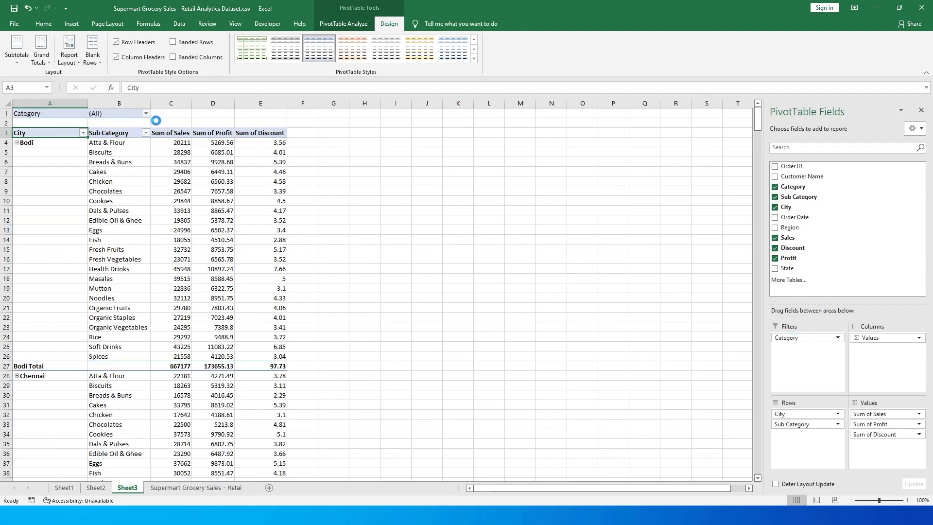
- Filter the report to the Bakery category
left_click(145, 113)
left_click(57, 143)
left_click(92, 236)
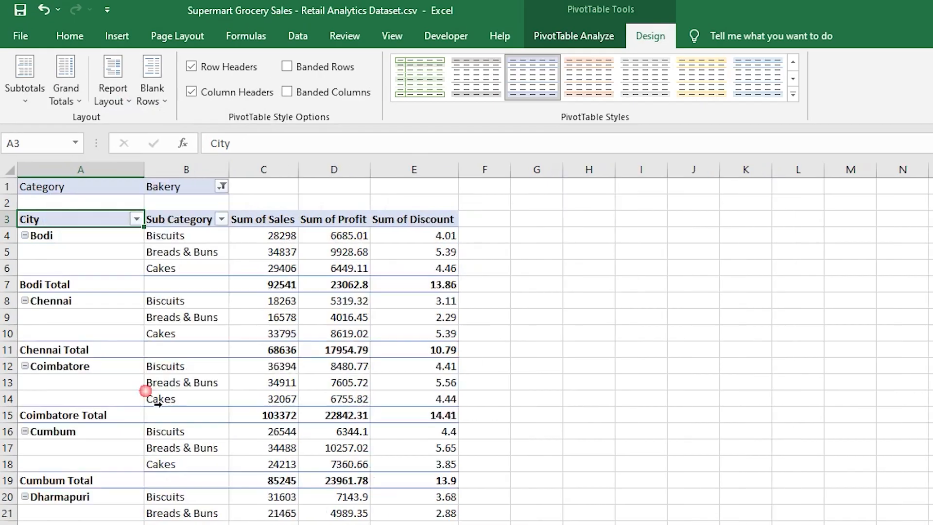
- Reset the Category report filter to (All)
left_click(222, 186)
left_click(65, 224)
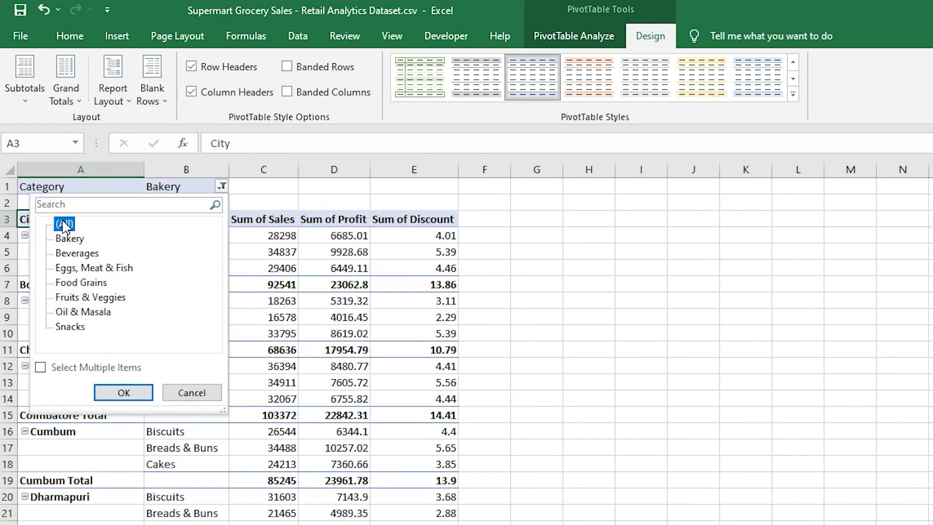
left_click(119, 387)
left_click(192, 393)
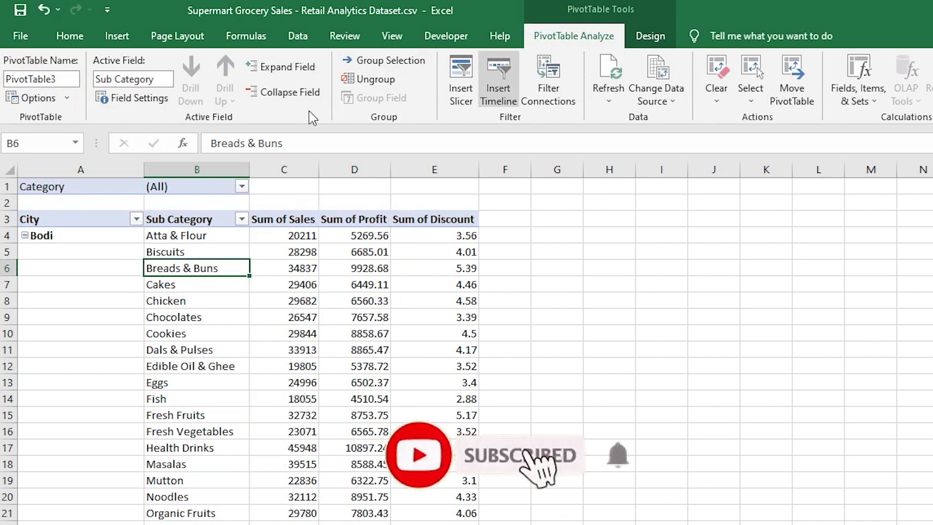
- Generate report filter pages for each Category, and look through the category sheets from Beverages to Fruits & Veggies
left_click(63, 98)
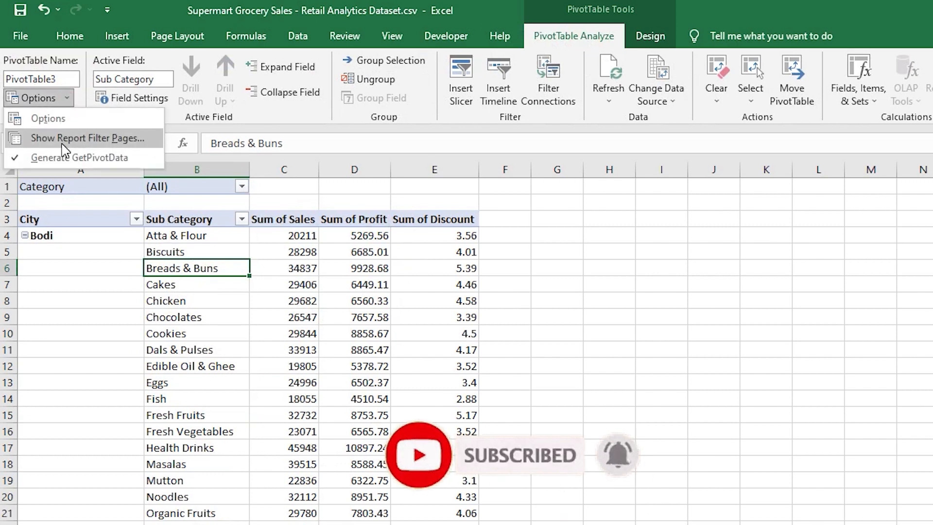
left_click(63, 145)
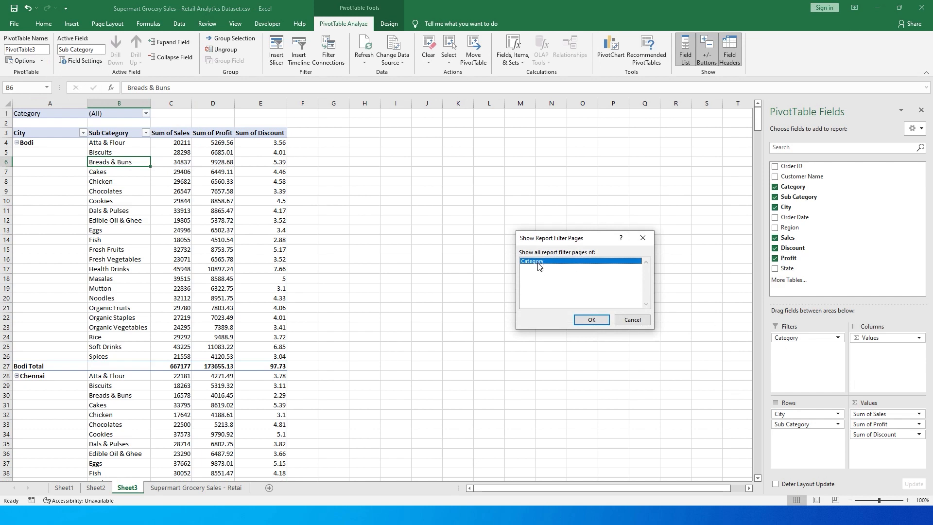
left_click(590, 320)
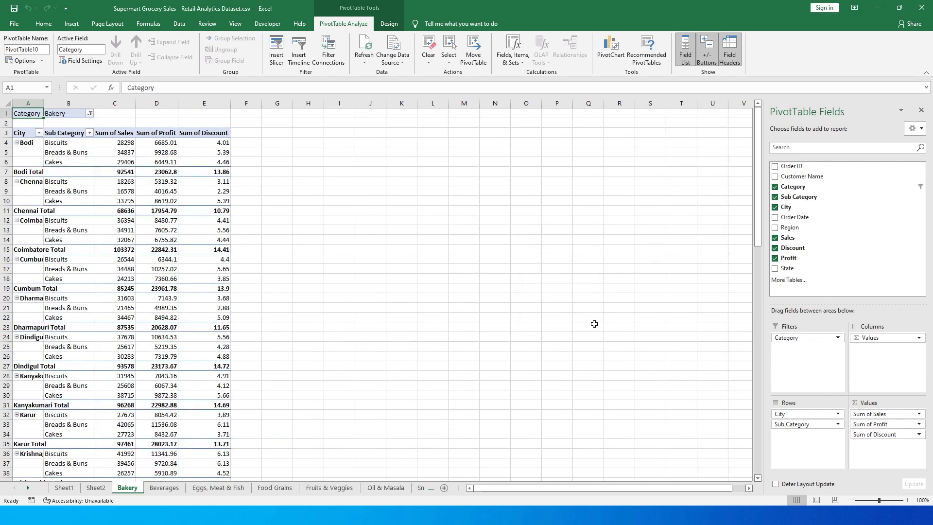
left_click(163, 487)
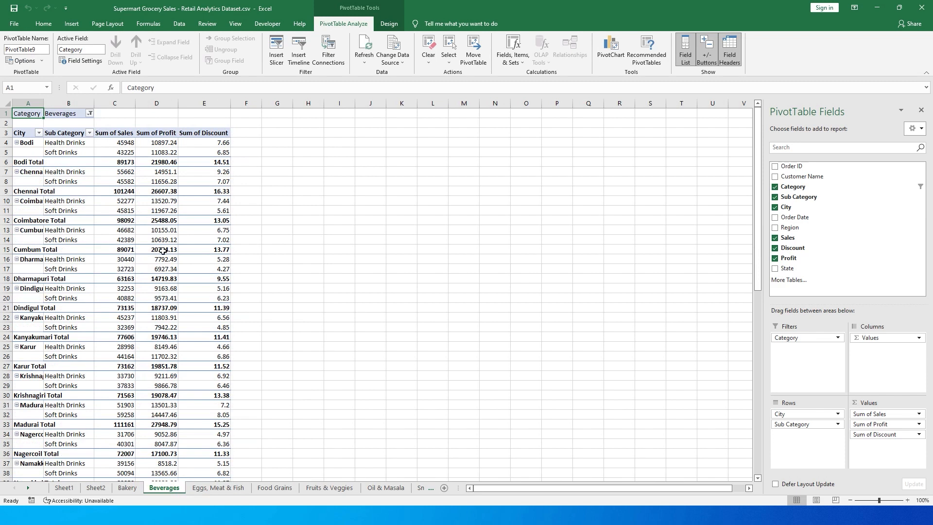
left_click(218, 487)
left_click(274, 487)
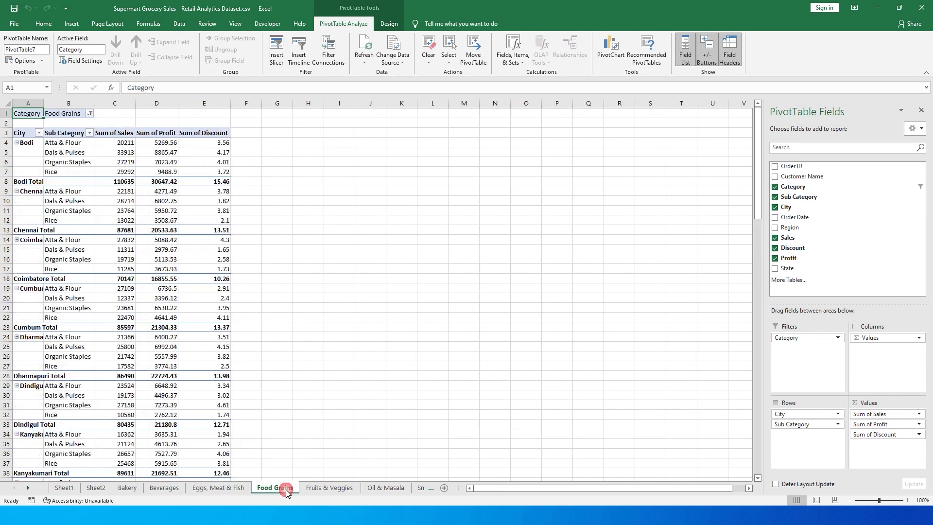
left_click(326, 488)
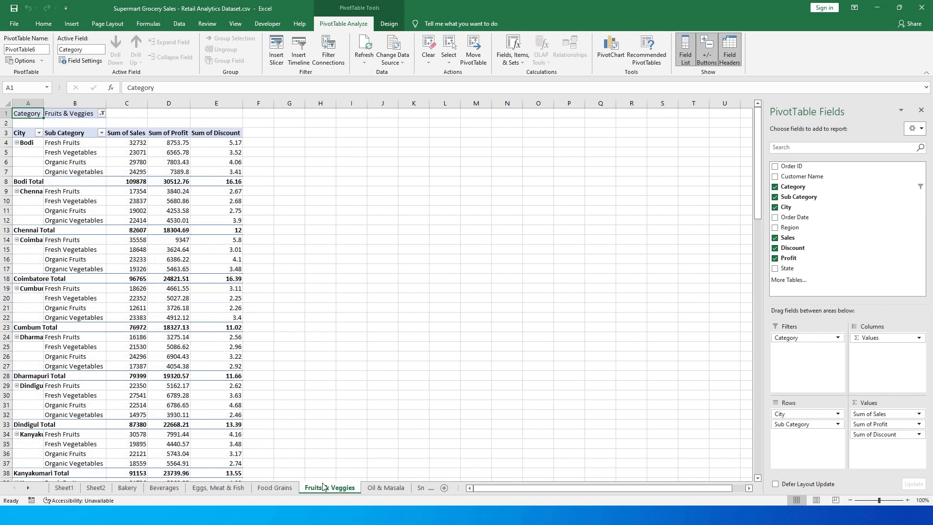